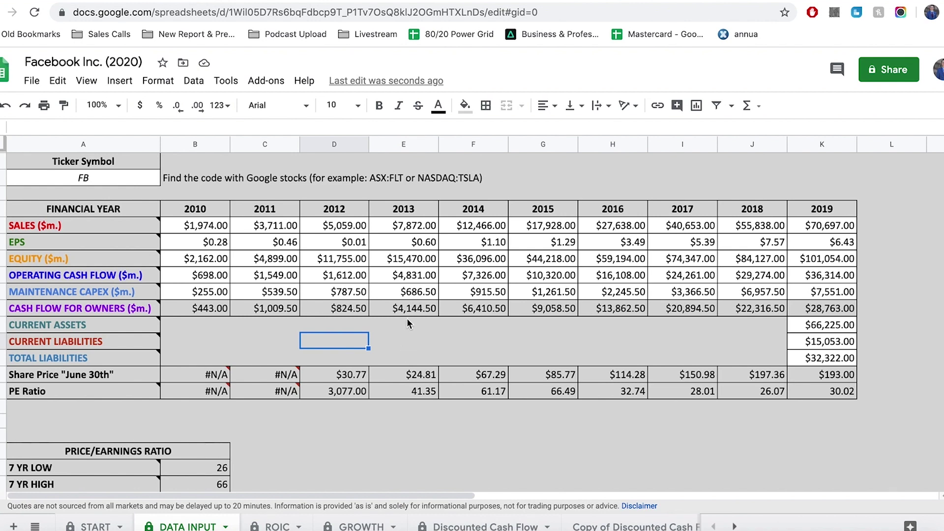
# Inspect the #N/A GOOGLEFINANCE share price error for 2011, then bring up the Word report.
pyautogui.click(409, 338)
pyautogui.click(498, 345)
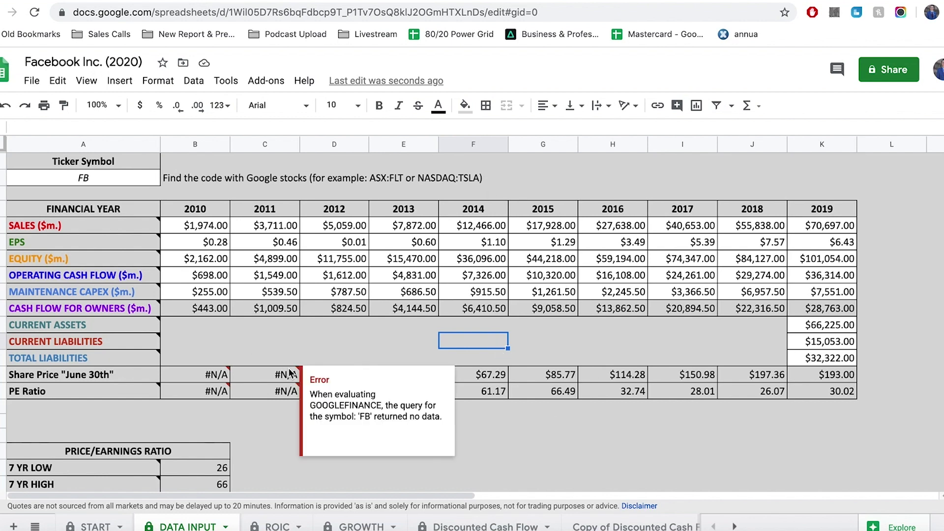
pyautogui.click(387, 347)
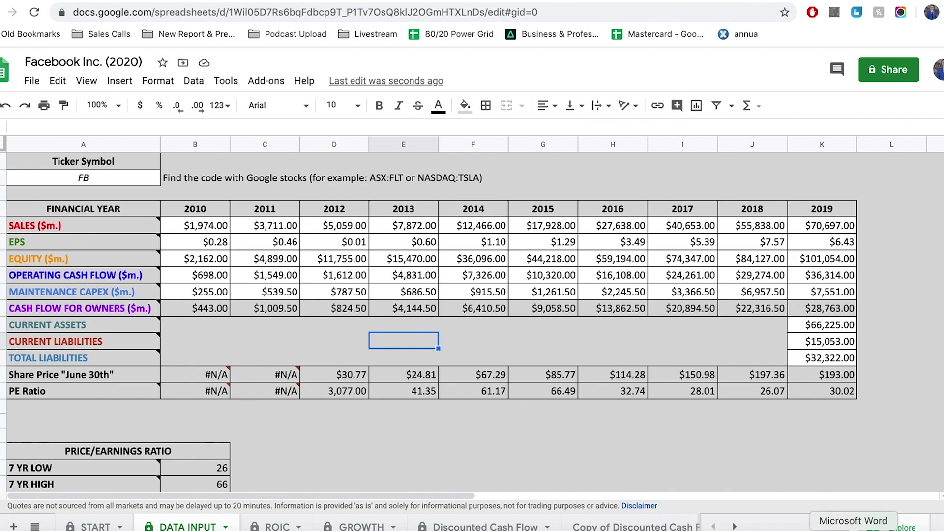
pyautogui.click(853, 529)
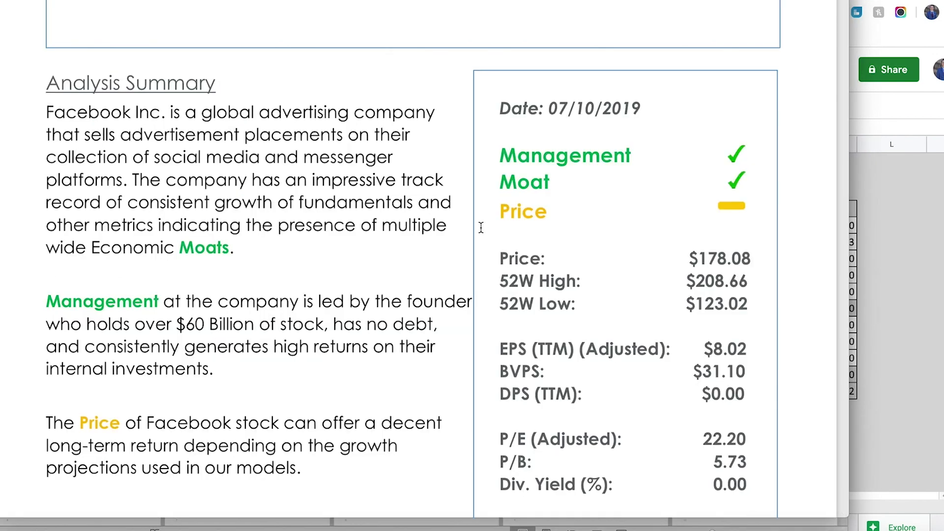
# Highlight the Management, Moat and Price ratings in the report summary, then go back to Sheets.
pyautogui.scroll(-3, 481, 227)
pyautogui.scroll(4, 480, 227)
pyautogui.scroll(-1, 481, 227)
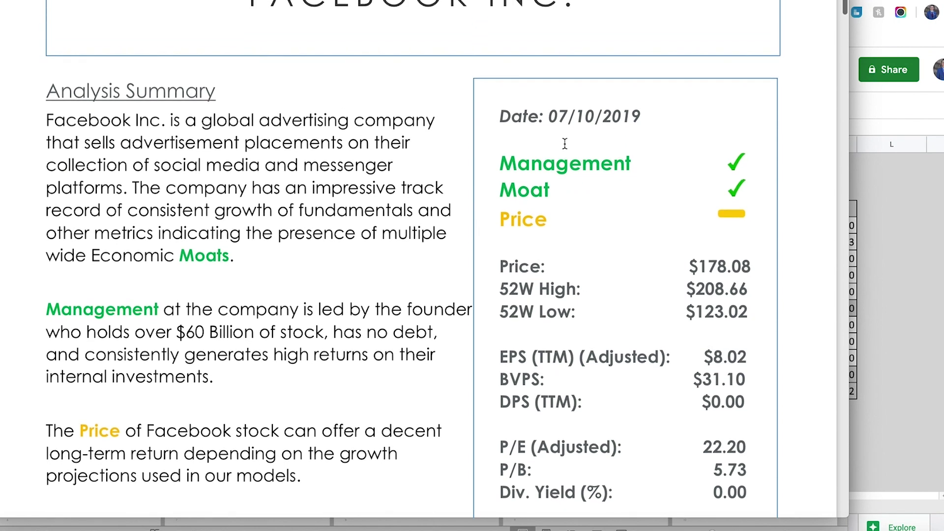
pyautogui.moveTo(503, 164); pyautogui.dragTo(640, 164)
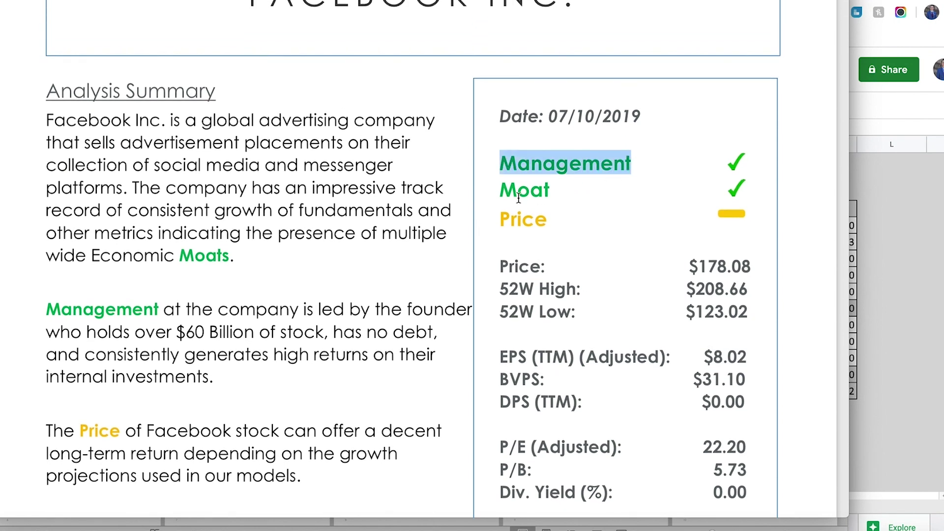
pyautogui.moveTo(502, 190); pyautogui.dragTo(553, 189)
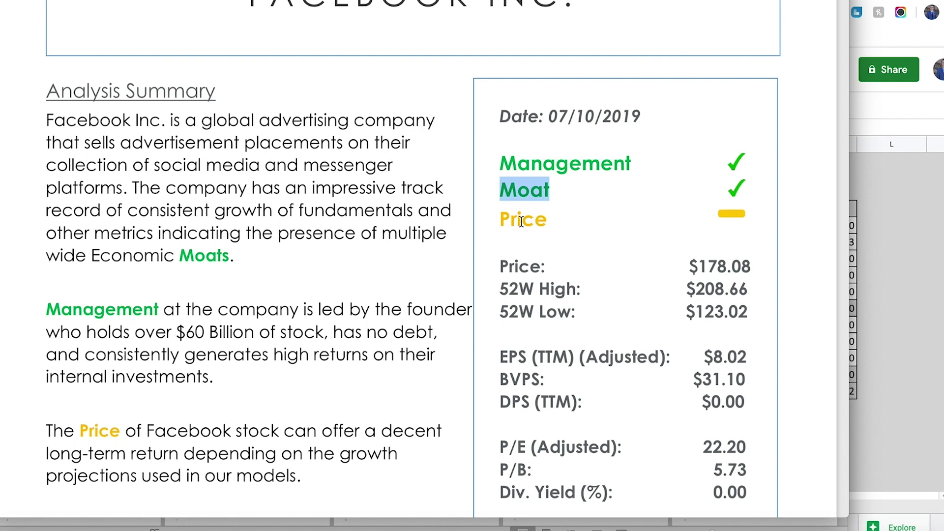
pyautogui.moveTo(500, 220); pyautogui.dragTo(572, 219)
pyautogui.click(571, 219)
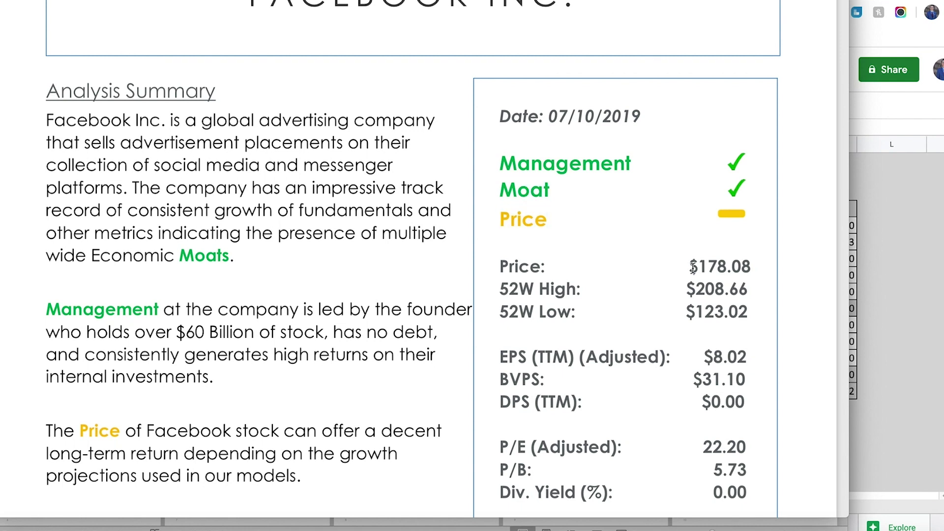
pyautogui.click(930, 293)
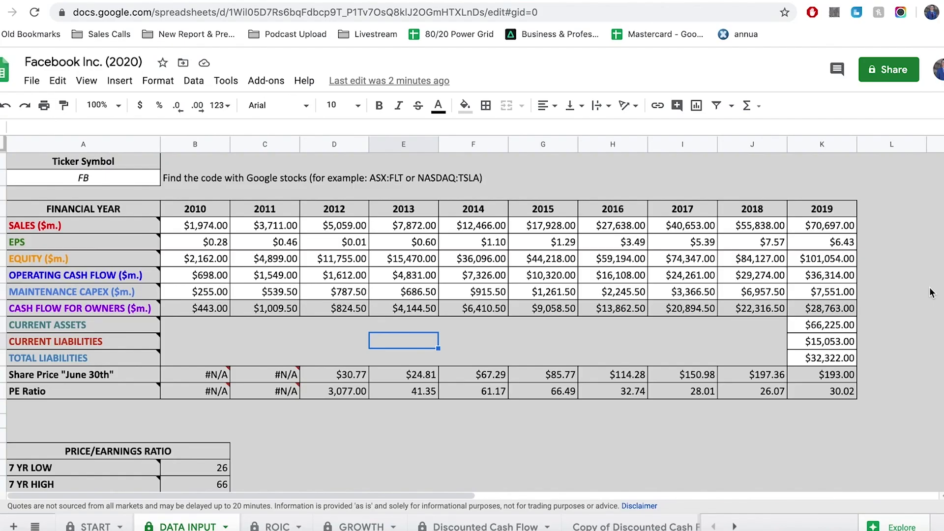
# Switch to the Discounted Cash Flow sheet and select the five models' growth rates in B2:B7.
pyautogui.click(899, 287)
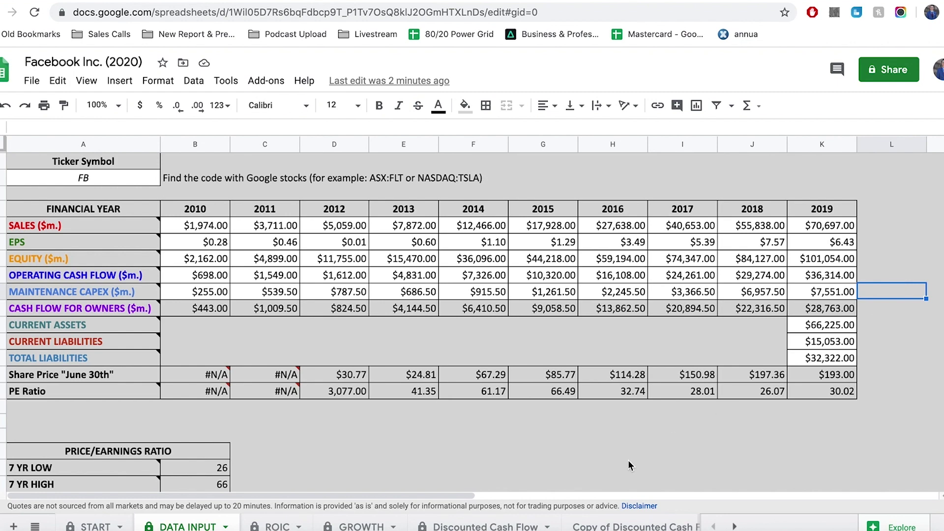
pyautogui.click(485, 526)
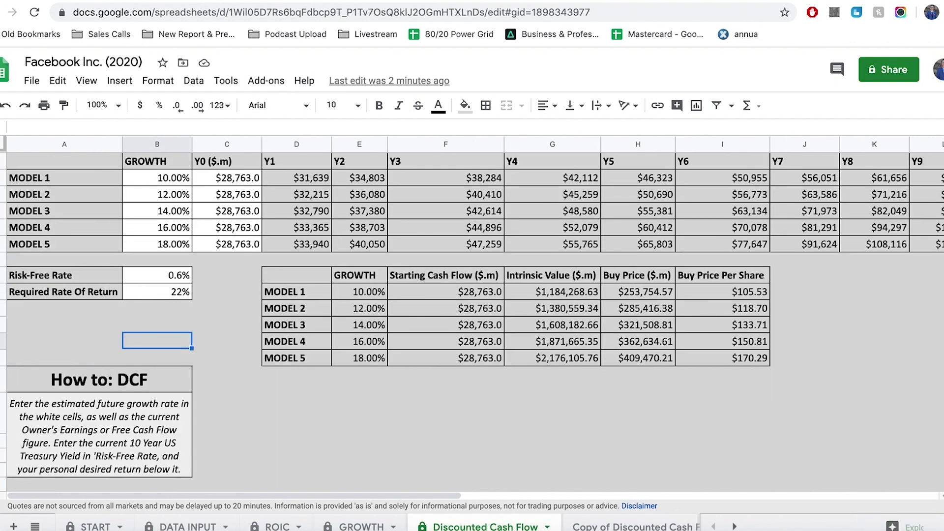
pyautogui.click(441, 430)
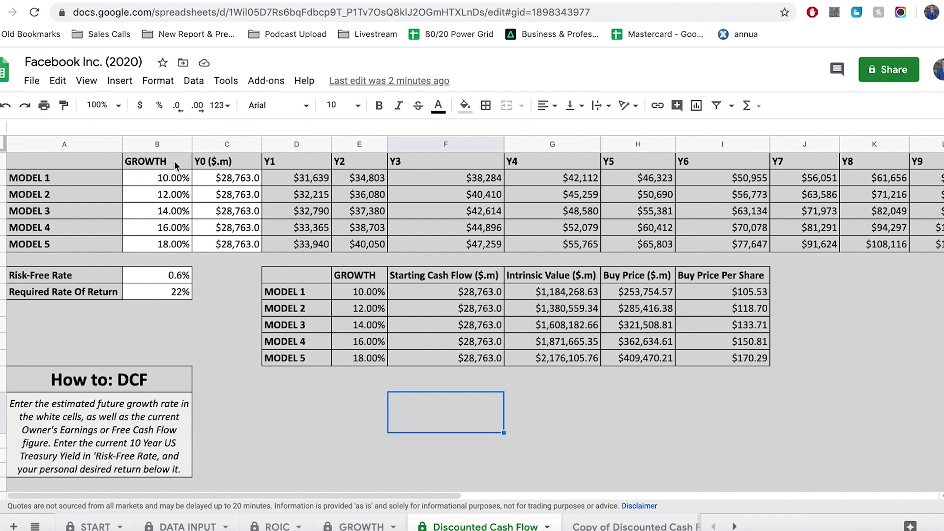
pyautogui.moveTo(178, 162); pyautogui.dragTo(177, 245)
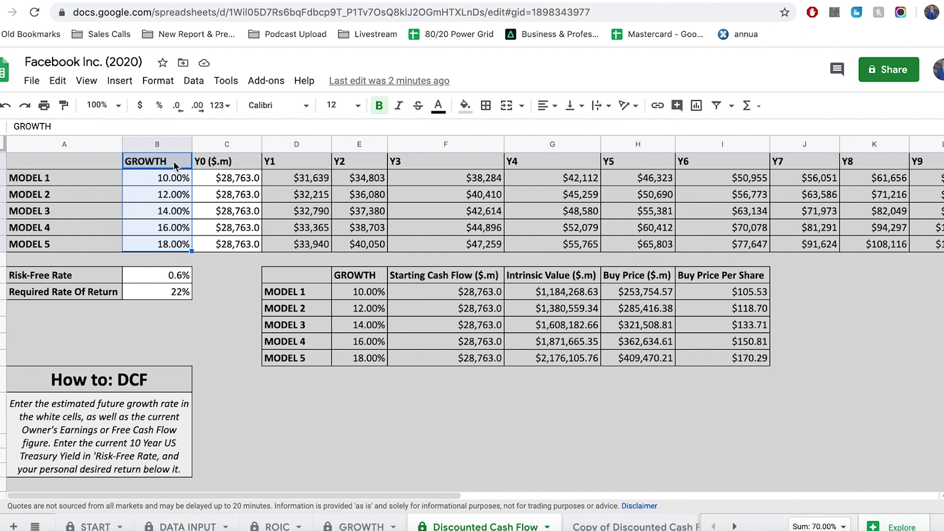
pyautogui.click(228, 295)
pyautogui.click(207, 368)
pyautogui.click(141, 342)
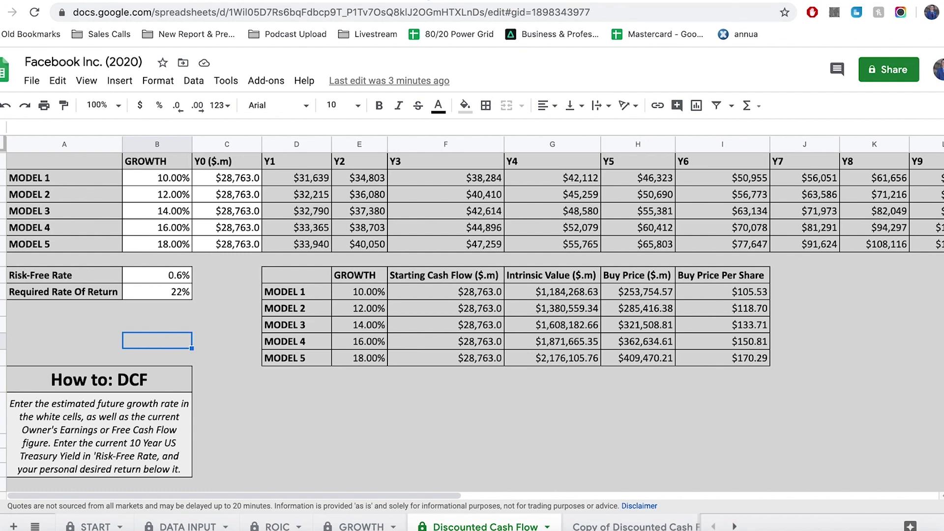
# Review the growth rates and $28,763.0 Y0 starting cash flows, then go to the stock search tab.
pyautogui.moveTo(171, 167); pyautogui.dragTo(176, 254)
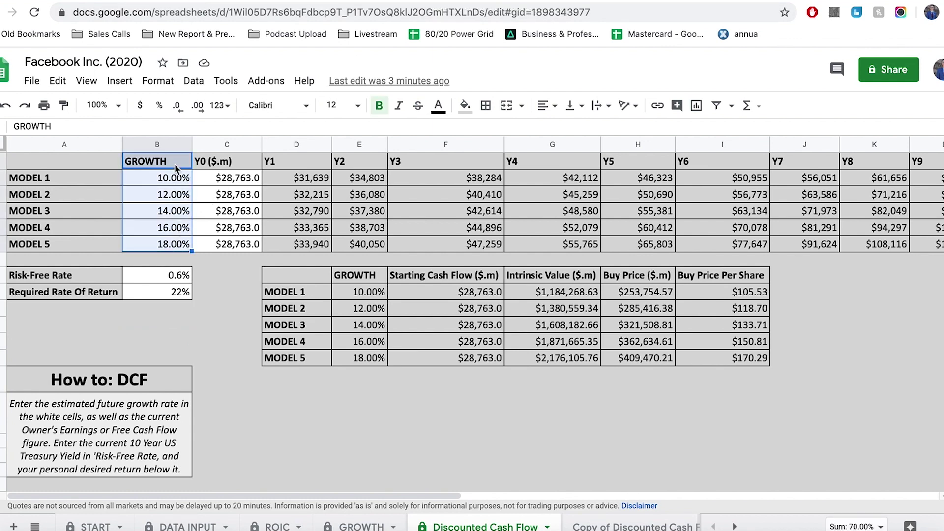
pyautogui.moveTo(242, 165); pyautogui.dragTo(238, 243)
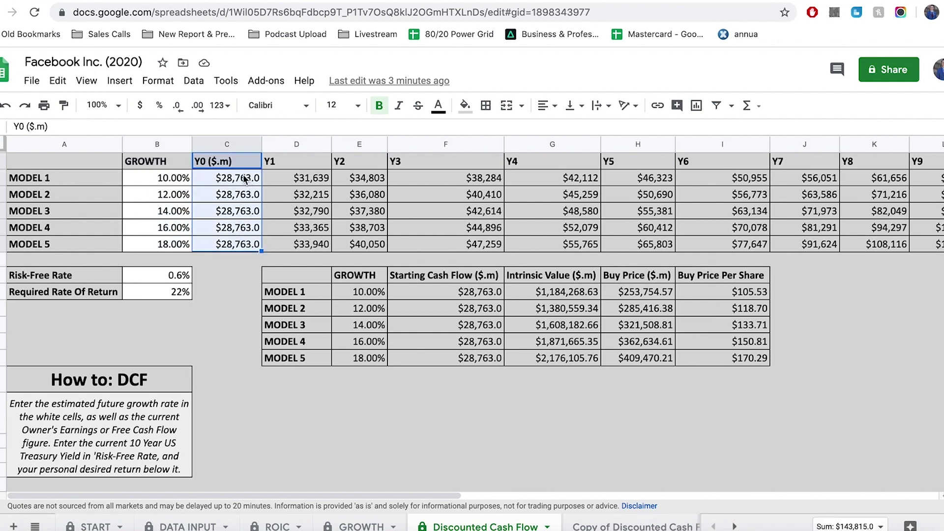
pyautogui.click(246, 209)
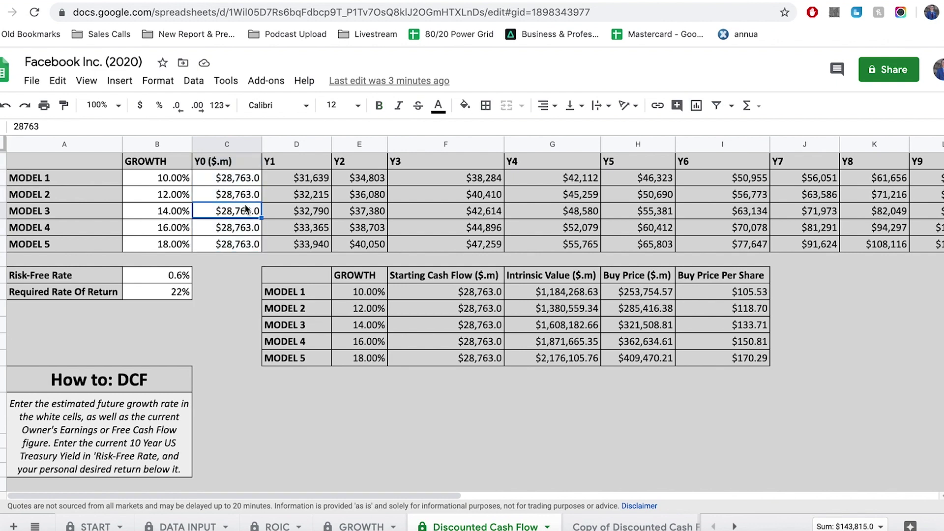
pyautogui.click(241, 158)
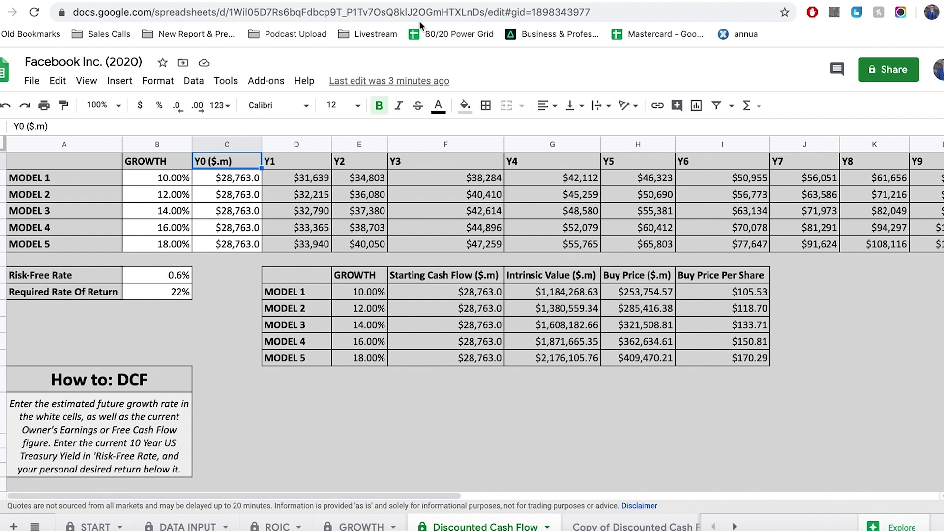
pyautogui.click(157, 307)
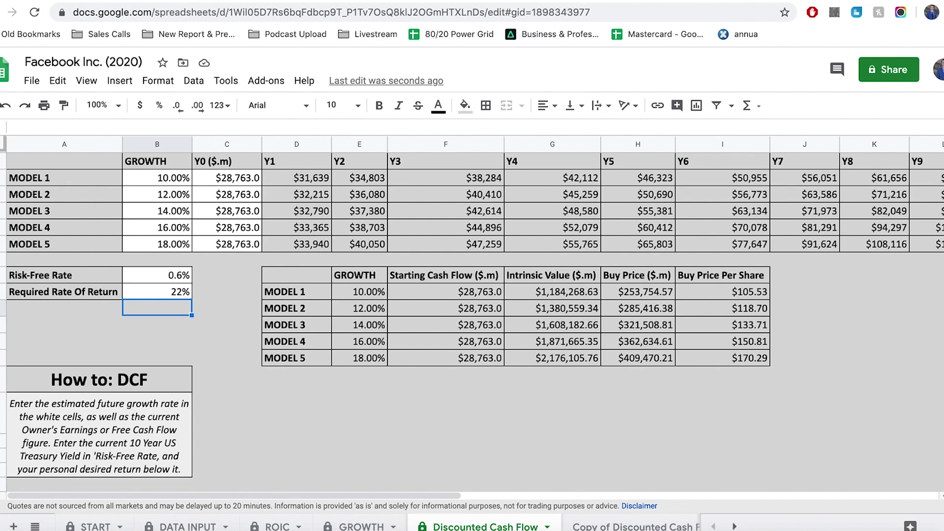
pyautogui.hotkey('ctrl', 'Tab')
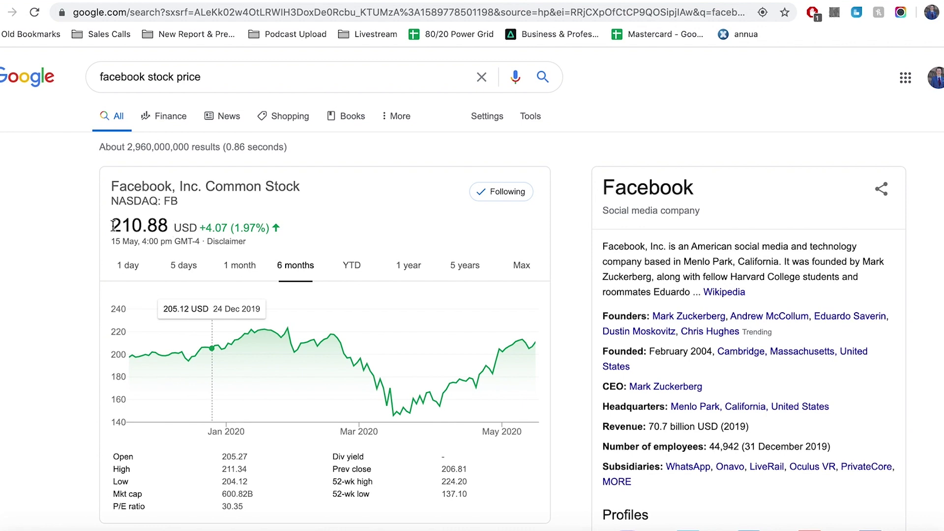
# Pick out Facebook's 210.88 USD share price in the search results, then return to the spreadsheet.
pyautogui.moveTo(114, 225); pyautogui.dragTo(169, 225)
pyautogui.click(170, 225)
pyautogui.click(289, 2)
pyautogui.click(416, 388)
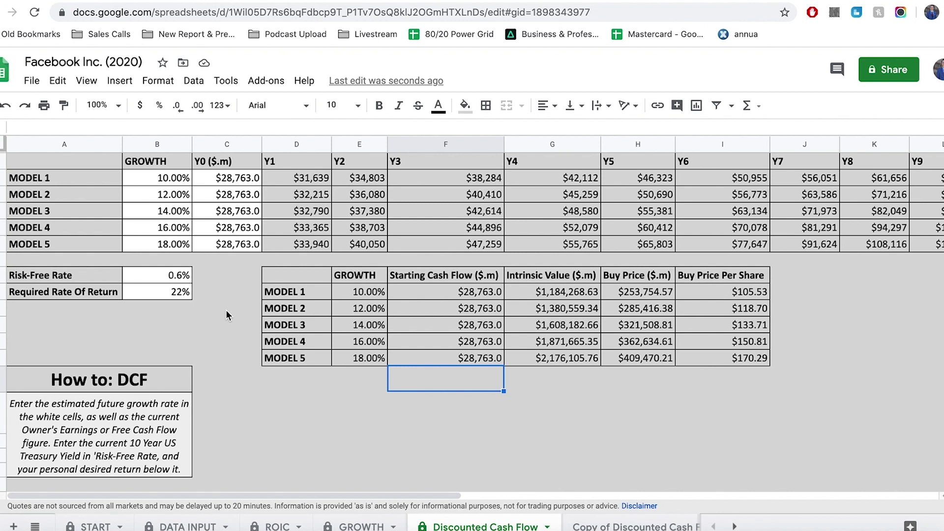
pyautogui.click(81, 295)
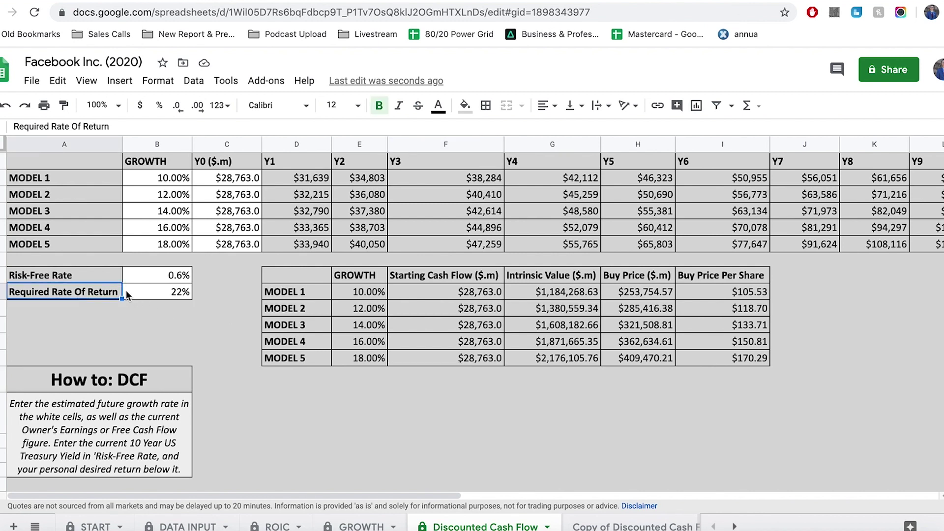
pyautogui.click(156, 298)
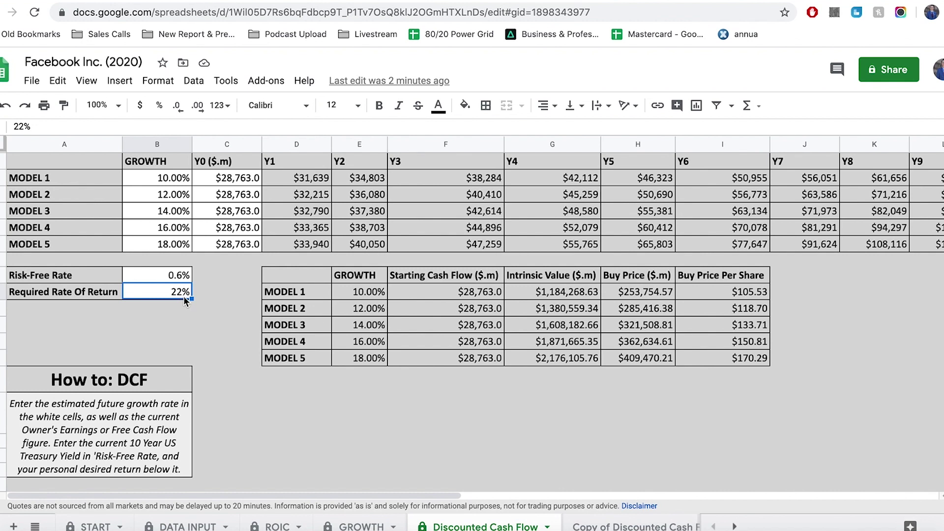
pyautogui.click(729, 278)
pyautogui.moveTo(737, 297); pyautogui.dragTo(738, 358)
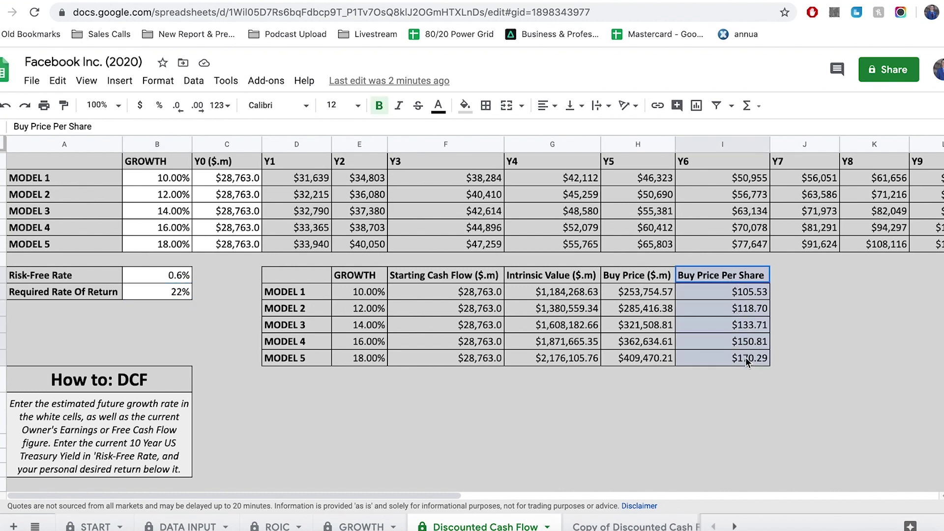
pyautogui.click(793, 355)
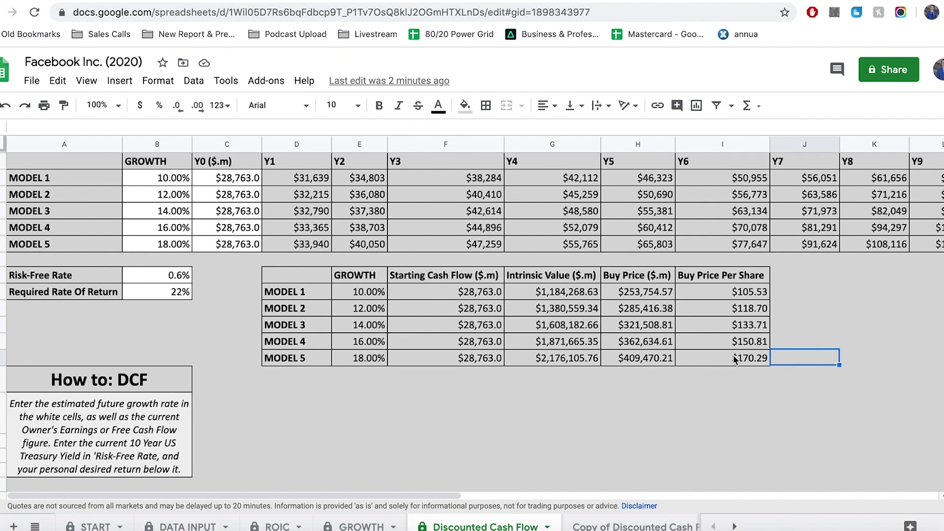
pyautogui.moveTo(289, 330); pyautogui.dragTo(717, 330)
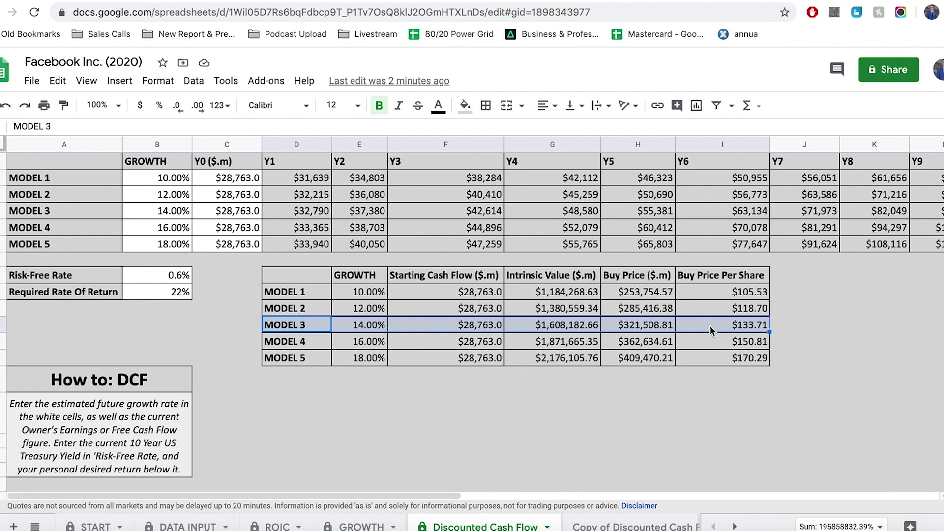
pyautogui.click(644, 381)
pyautogui.click(719, 328)
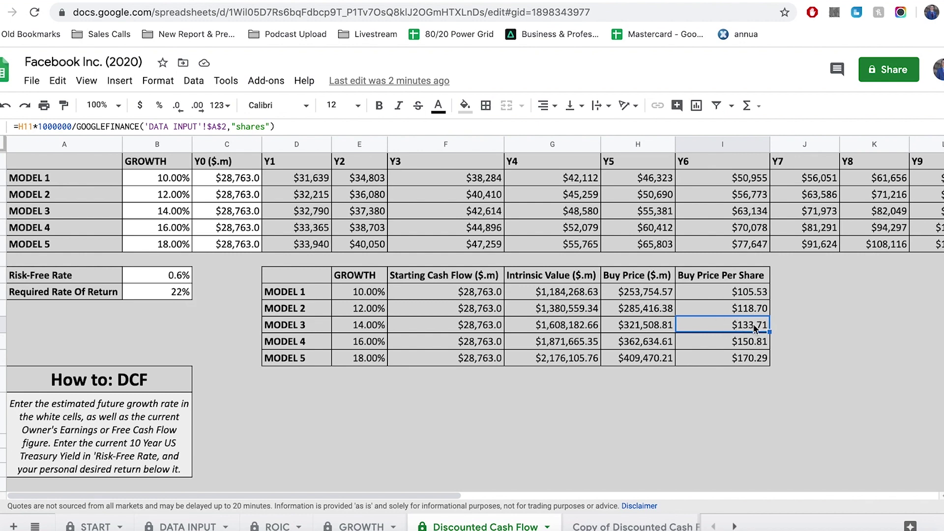
# Change the Required Rate Of Return from 22% to 18%.
pyautogui.doubleClick(181, 292)
pyautogui.press('BackSpace')
pyautogui.write('\\')
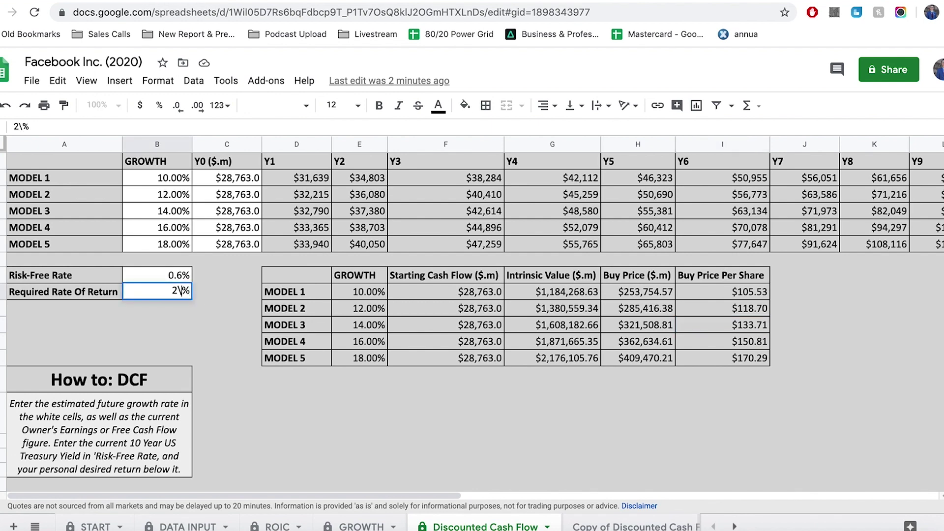
pyautogui.press('BackSpace')
pyautogui.press('BackSpace')
pyautogui.write('81')
pyautogui.click(189, 324)
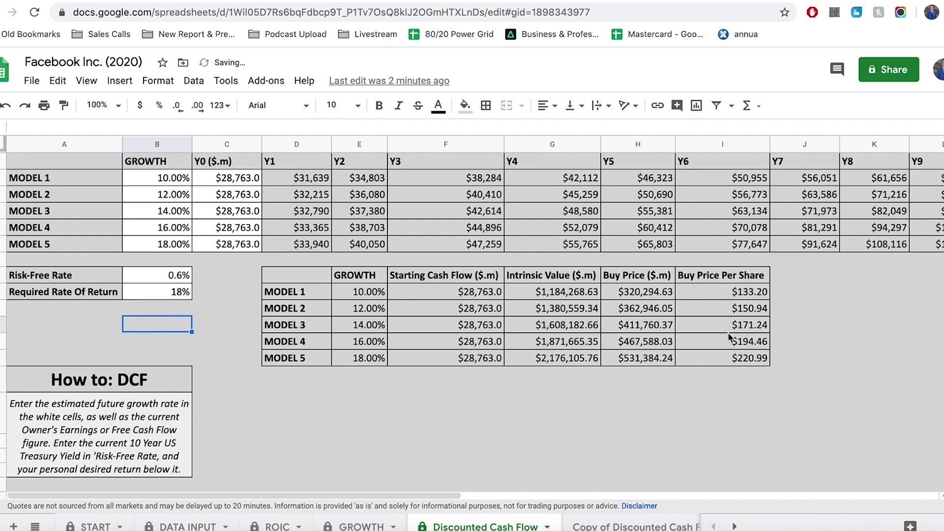
# Lower the required return further to 16%.
pyautogui.click(170, 296)
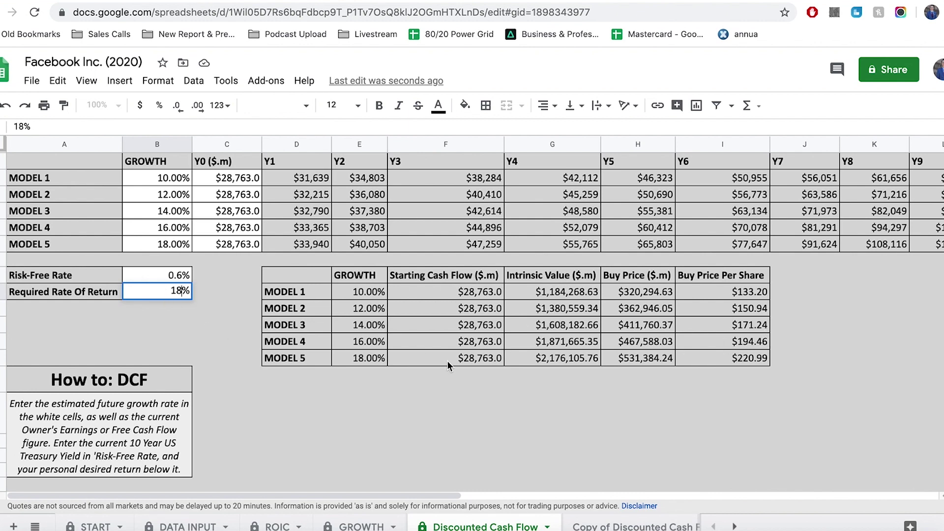
pyautogui.press('BackSpace')
pyautogui.press('BackSpace')
pyautogui.write('6%')
pyautogui.press('Return')
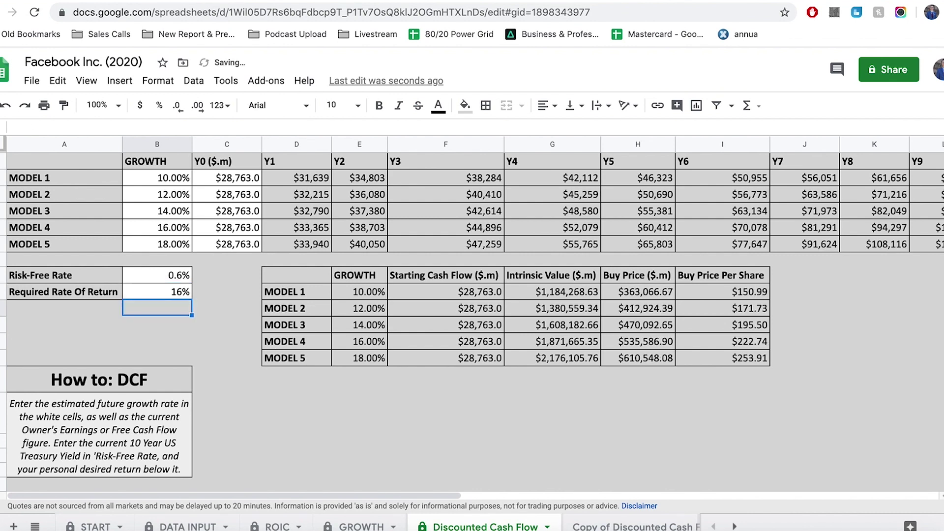
# Set the required return to 14% and check MODEL 3's $224.55 buy price per share.
pyautogui.click(173, 291)
pyautogui.write('1%4')
pyautogui.click(207, 340)
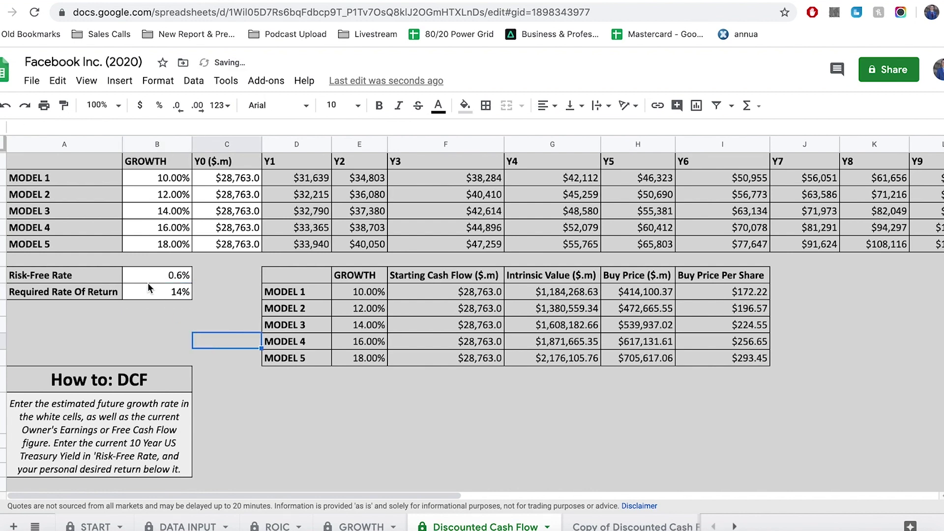
pyautogui.click(756, 326)
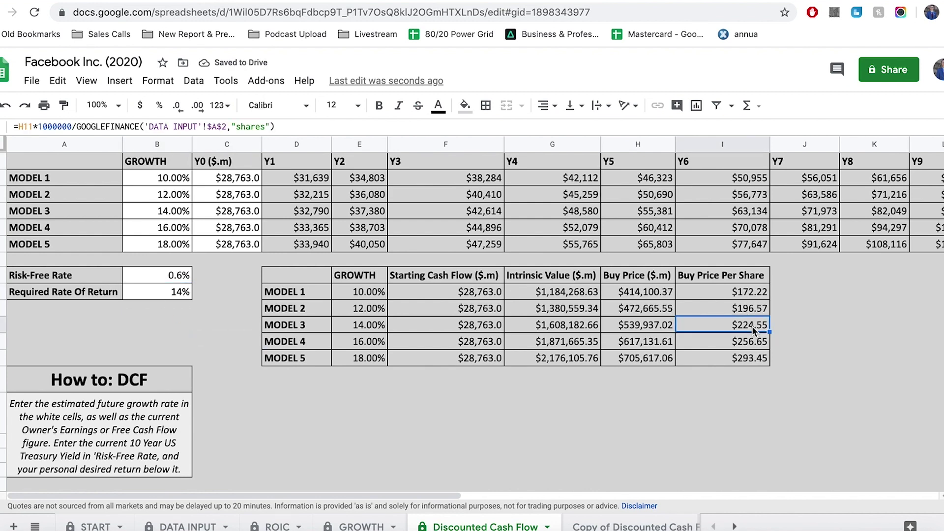
pyautogui.click(182, 291)
# Change the required return from 14% to 15% and select the rate label and value.
pyautogui.doubleClick(181, 291)
pyautogui.press('BackSpace')
pyautogui.write('5')
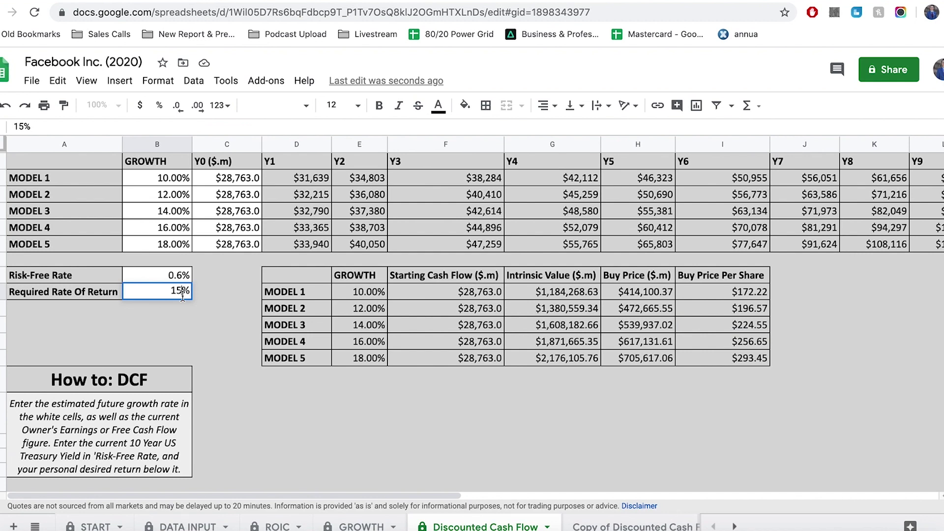
pyautogui.click(203, 343)
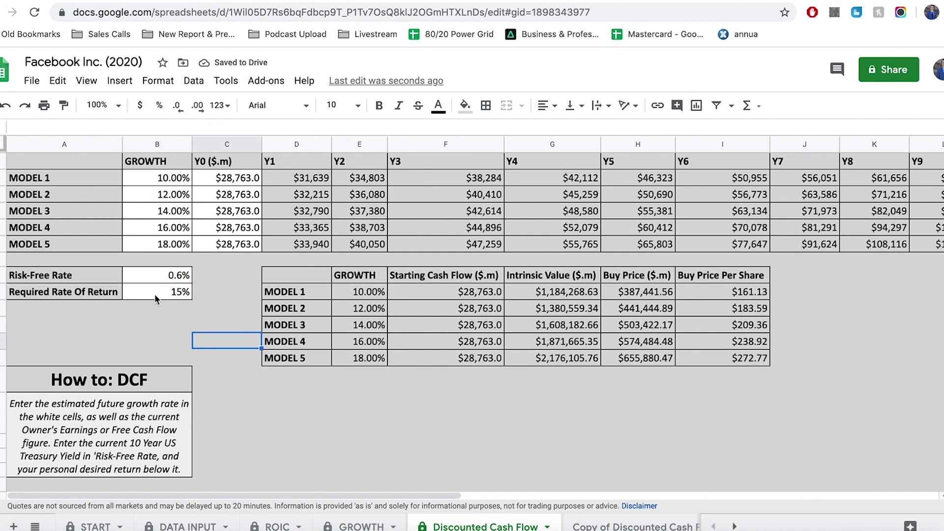
pyautogui.moveTo(79, 291); pyautogui.dragTo(187, 299)
pyautogui.click(181, 292)
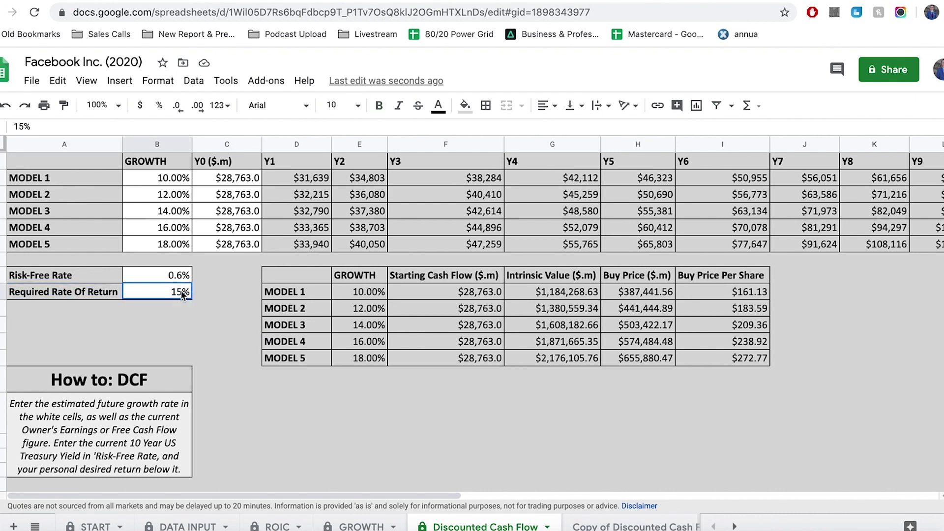
# Highlight the MODEL 3 results row at $209.36 alongside the 15% rate, then go to the stock search.
pyautogui.click(735, 327)
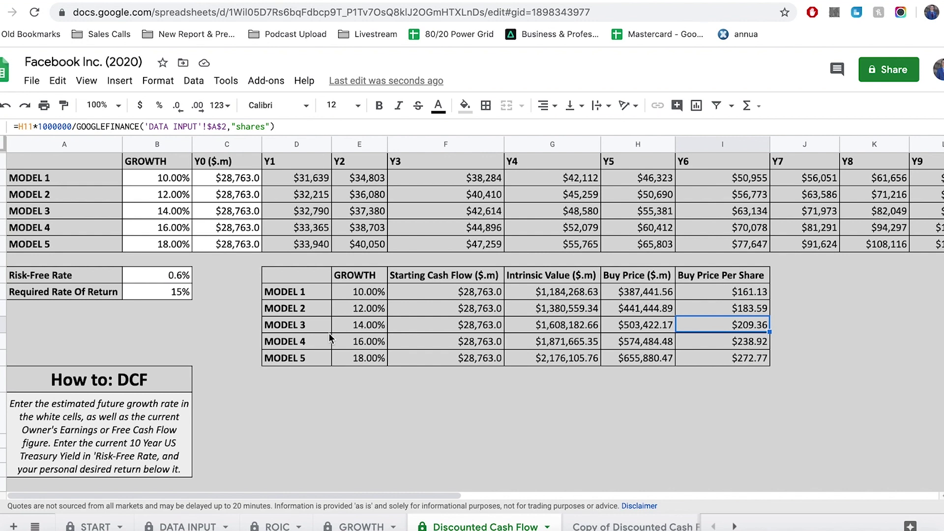
pyautogui.moveTo(307, 329); pyautogui.dragTo(755, 329)
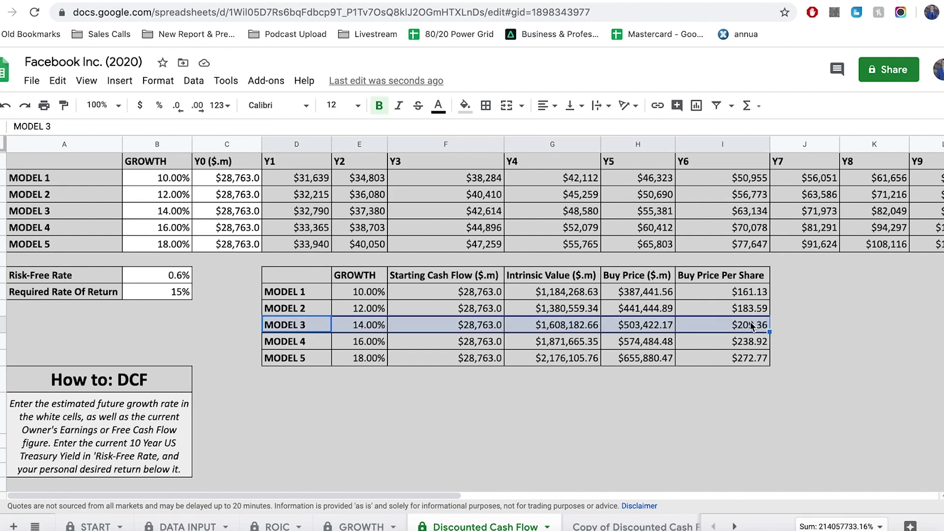
pyautogui.click(810, 331)
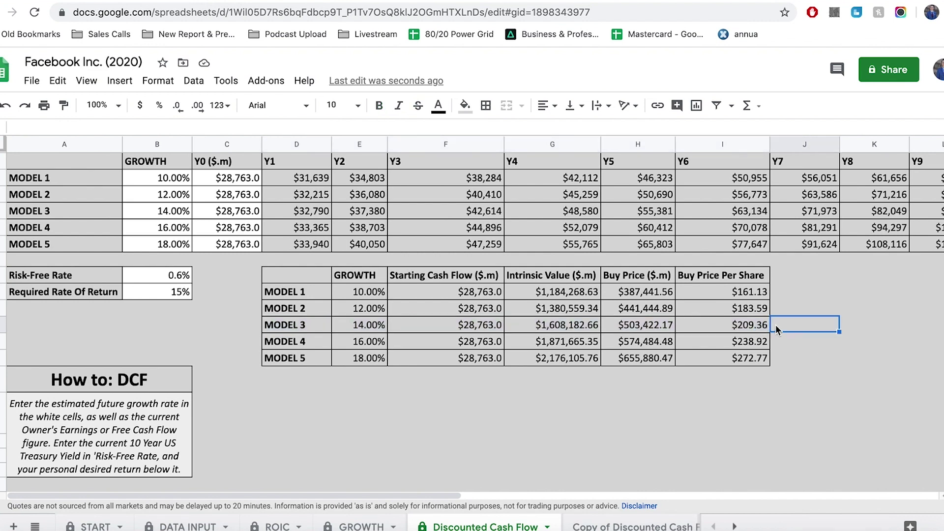
pyautogui.moveTo(293, 328); pyautogui.dragTo(769, 326)
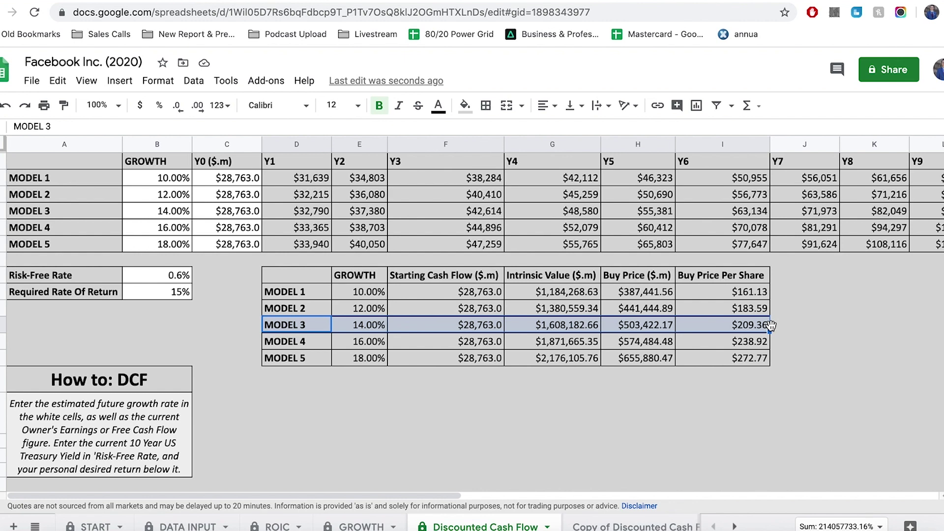
pyautogui.click(162, 290)
pyautogui.moveTo(83, 293); pyautogui.dragTo(148, 294)
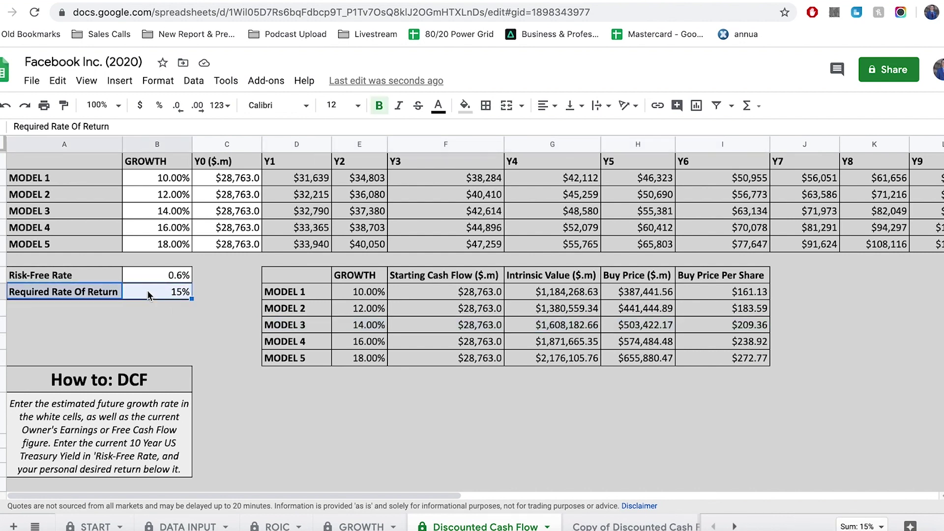
pyautogui.click(189, 340)
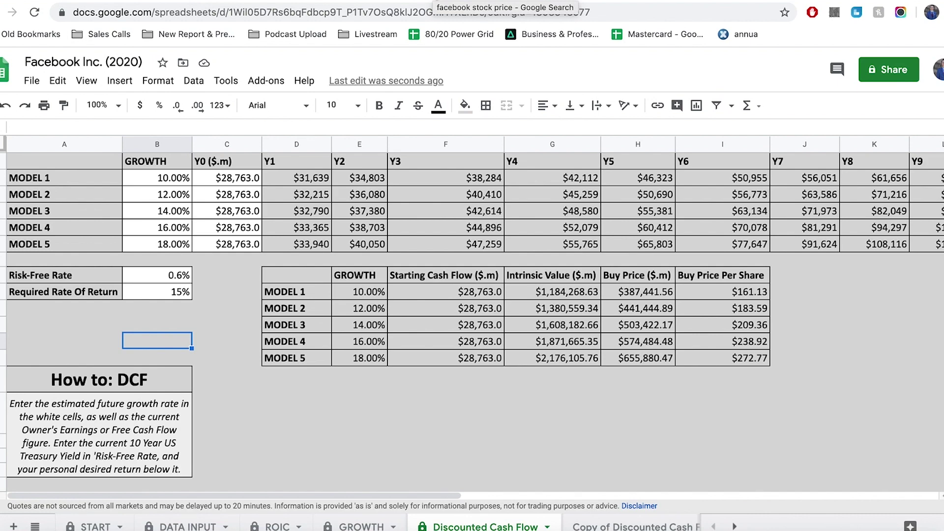
pyautogui.click(445, 2)
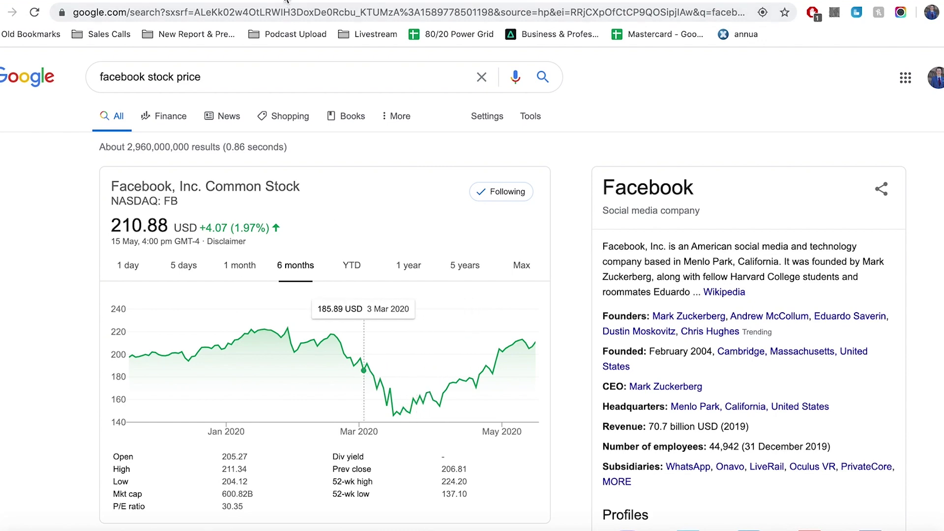
# Glance at the 210.88 USD stock price results and switch back to the DCF spreadsheet.
pyautogui.hotkey('ctrl', 'Tab')
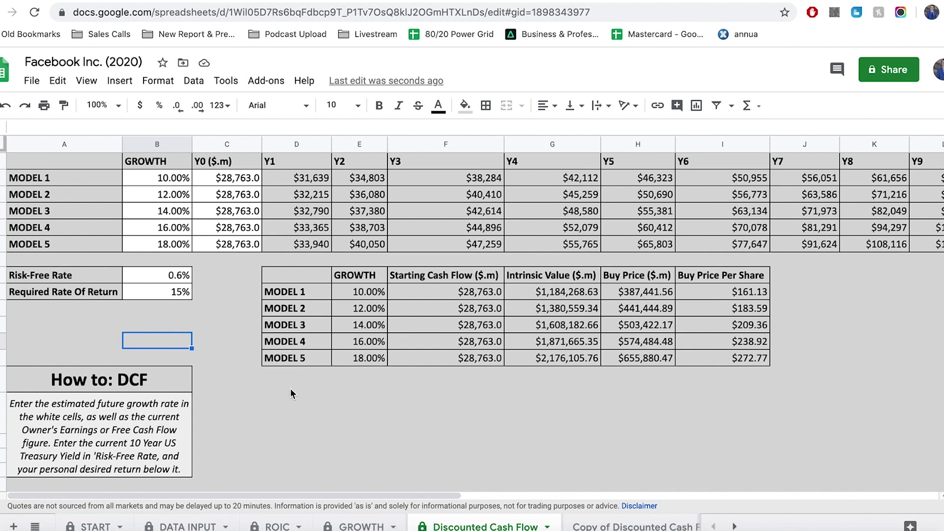
# Raise the required return from 15% to 20% and check the MODEL 3 buy price.
pyautogui.click(172, 294)
pyautogui.doubleClick(182, 291)
pyautogui.press('BackSpace')
pyautogui.press('BackSpace')
pyautogui.write('20')
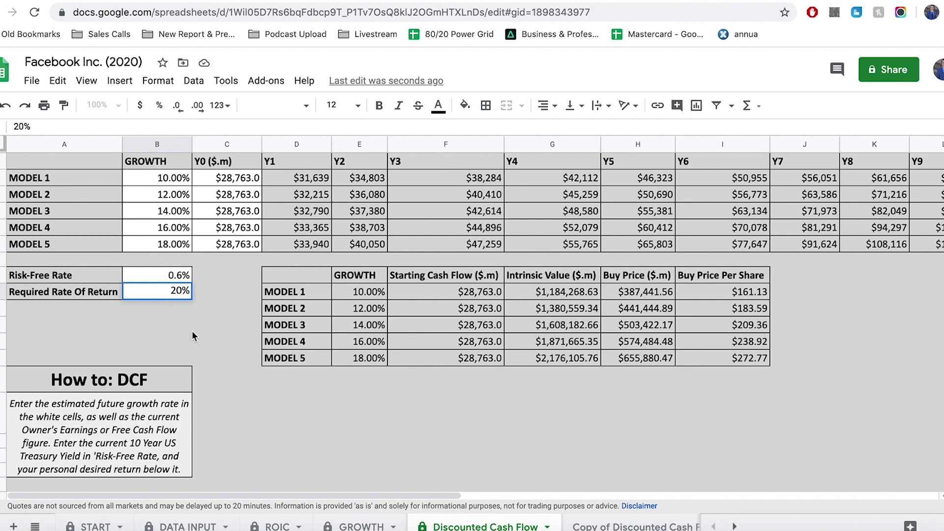
pyautogui.click(191, 330)
pyautogui.click(305, 325)
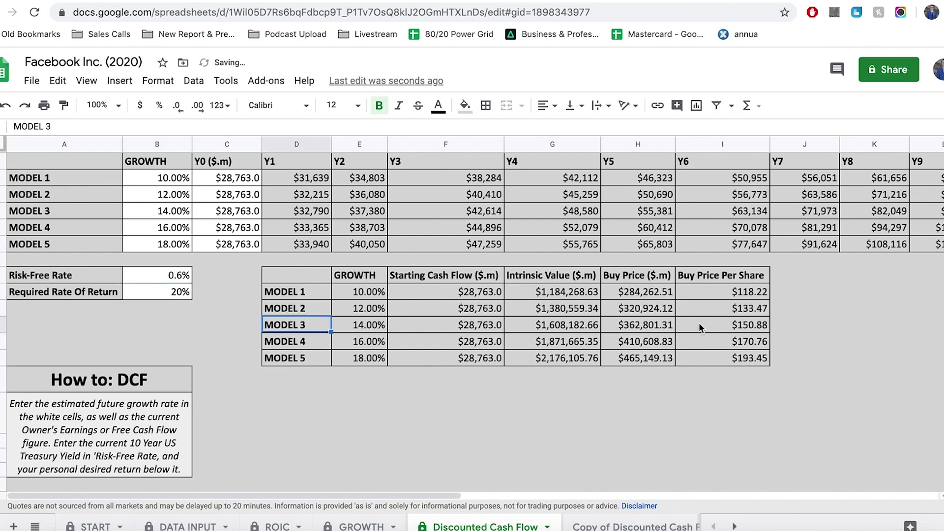
pyautogui.click(727, 325)
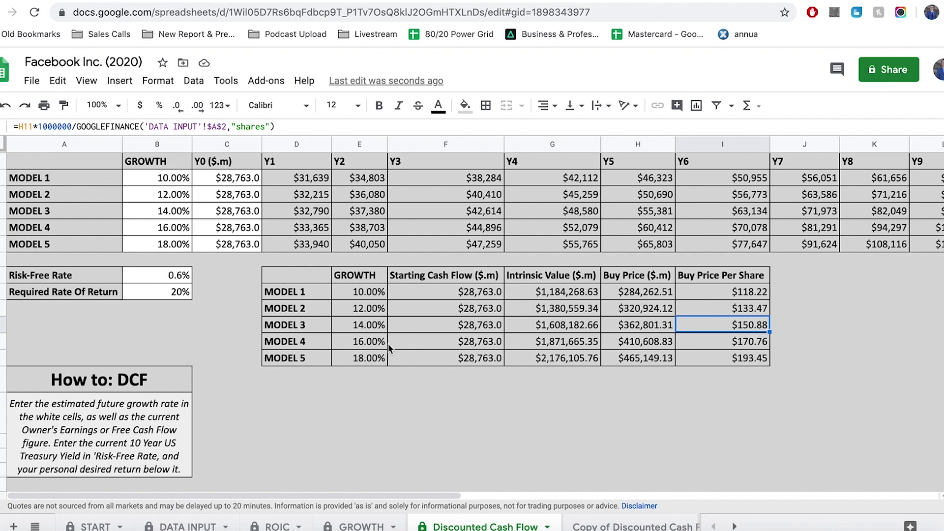
# Settle the required return at 19%, putting buy prices at $125.39–$206.61.
pyautogui.click(172, 293)
pyautogui.doubleClick(172, 293)
pyautogui.press('BackSpace')
pyautogui.press('BackSpace')
pyautogui.write('19')
pyautogui.click(196, 347)
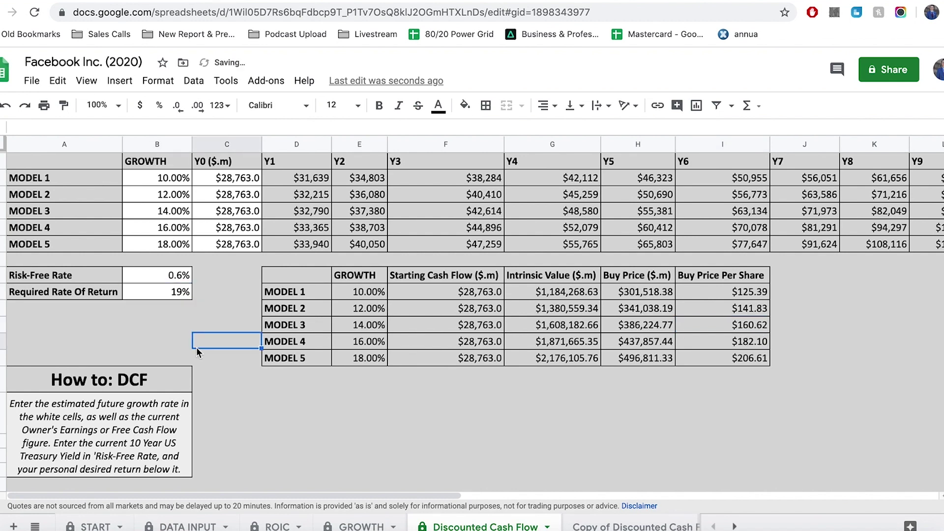
pyautogui.click(180, 292)
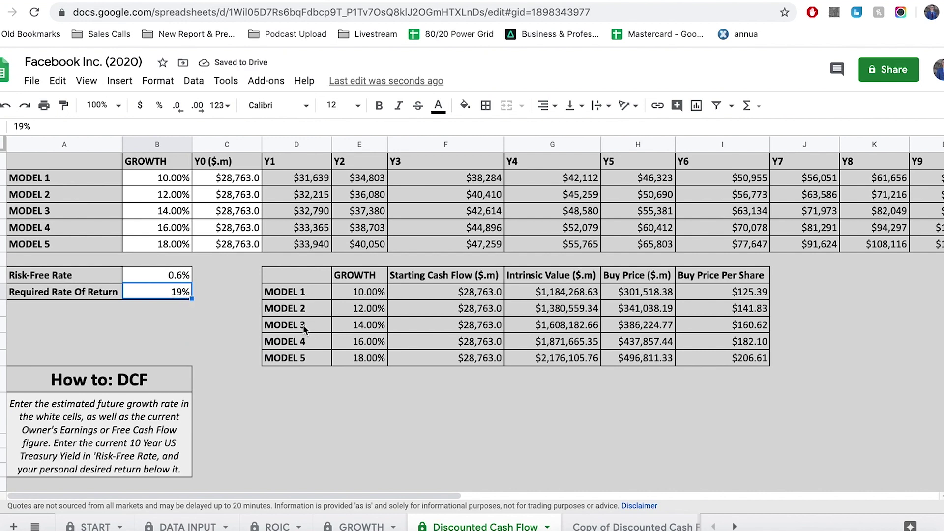
pyautogui.moveTo(301, 328); pyautogui.dragTo(738, 328)
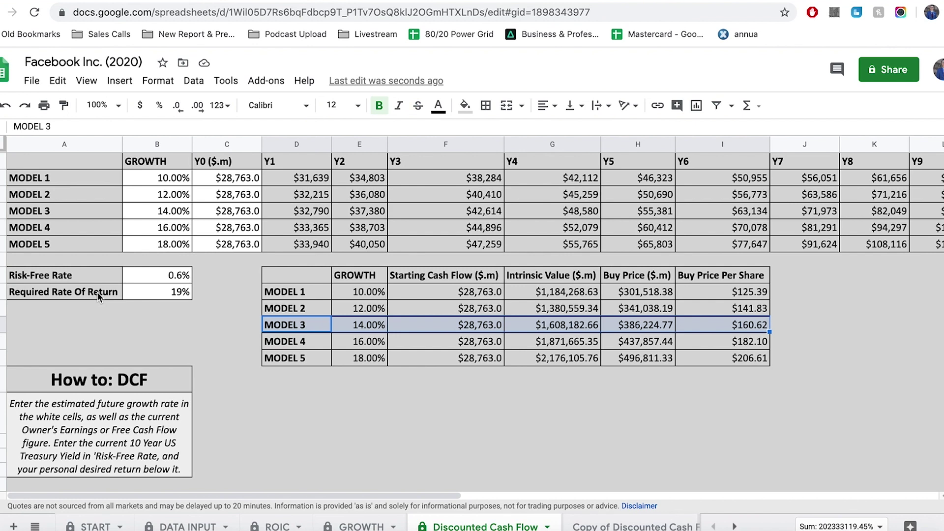
pyautogui.click(156, 292)
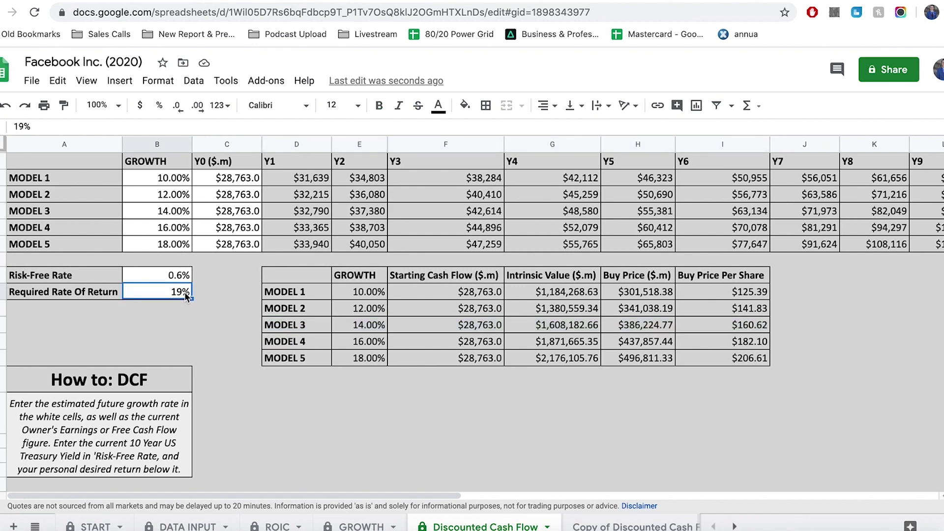